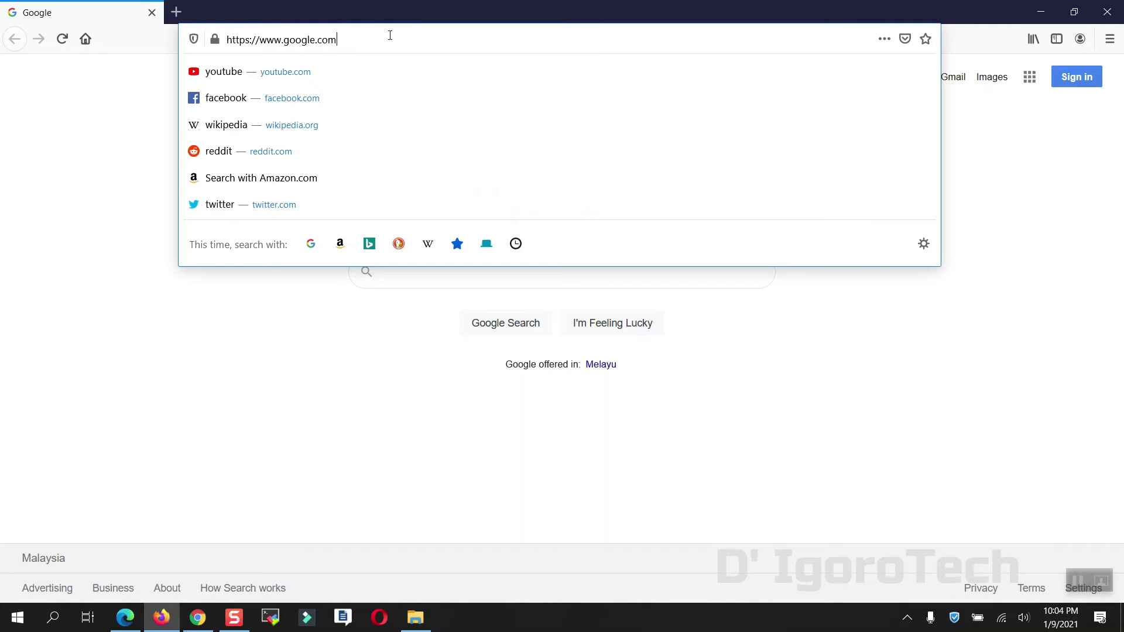
Search Google for "whatsapp download" and save the Windows installer WhatsAppSetup.exe from WhatsApp's official download page.
{"action": "left_click", "coordinate": [34, 227]}
{"action": "left_click", "coordinate": [430, 278]}
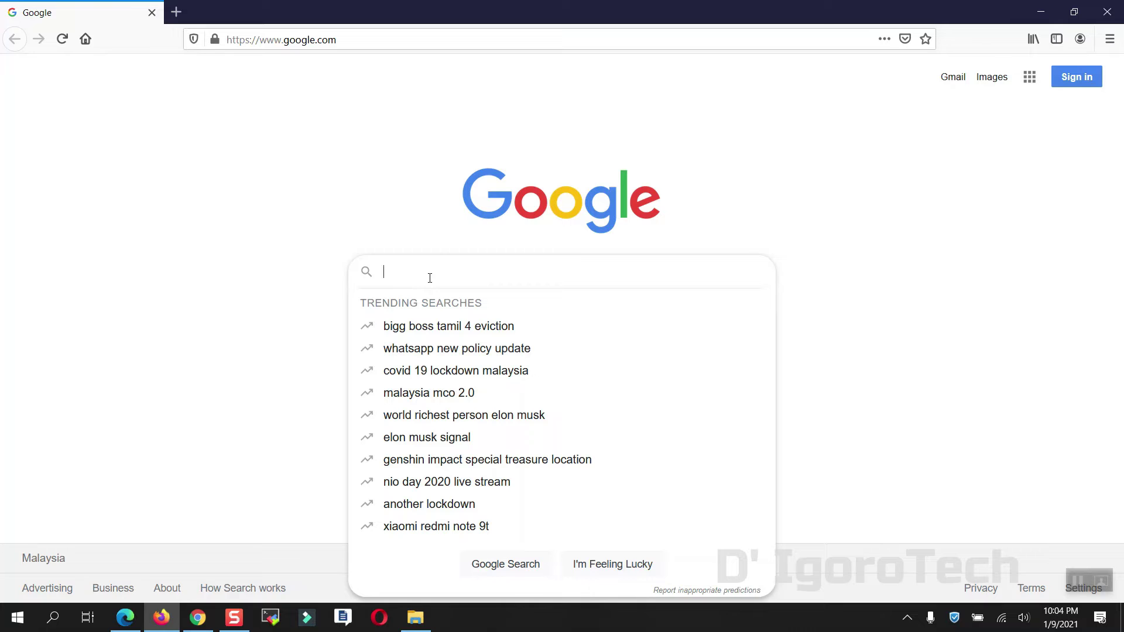
{"action": "type", "text": "wha"}
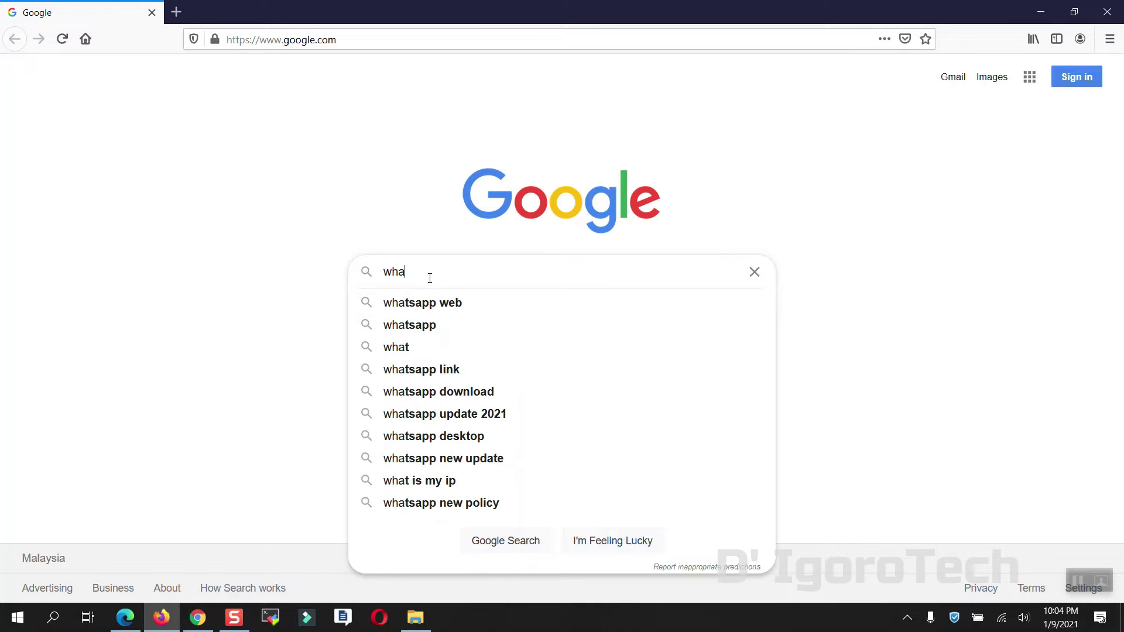
{"action": "type", "text": "tsapp download"}
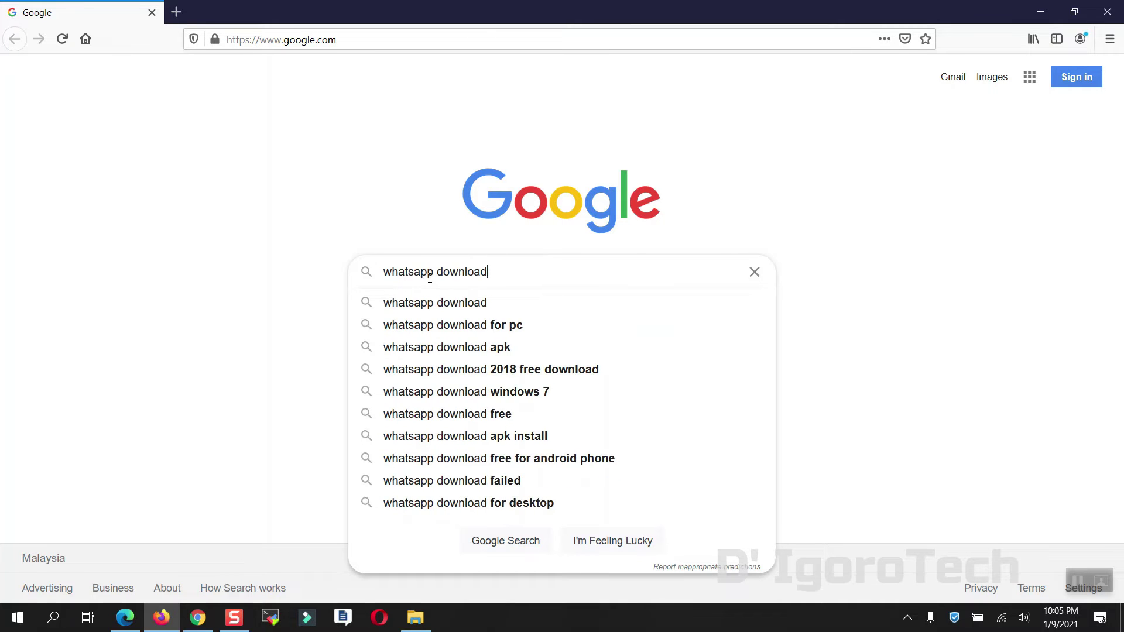
{"action": "key", "text": "Return"}
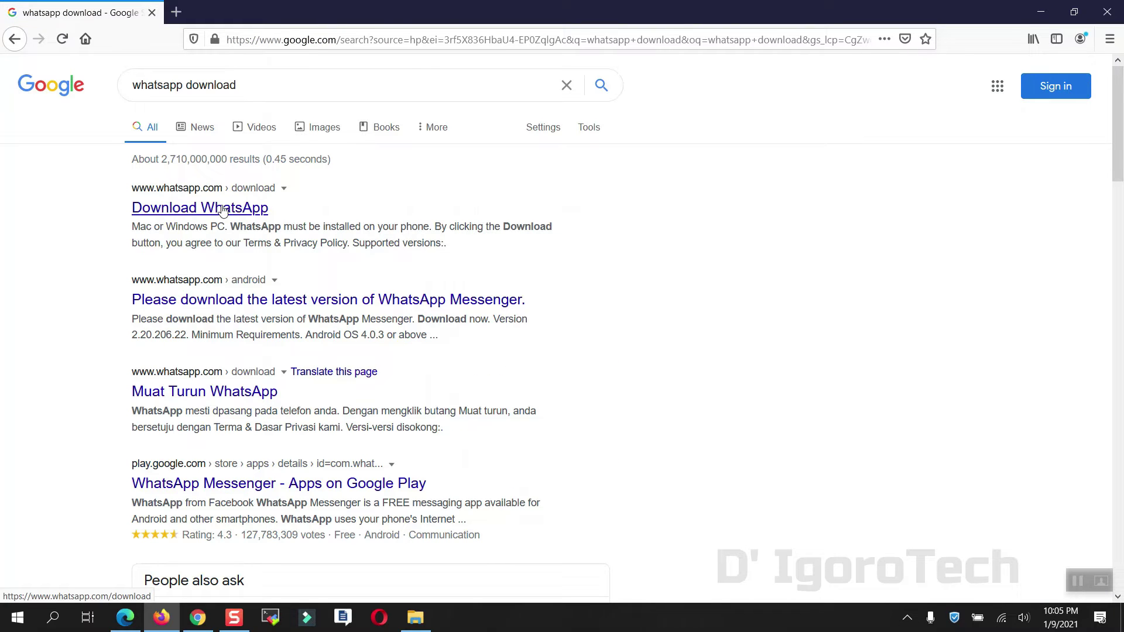
{"action": "left_click", "coordinate": [225, 210]}
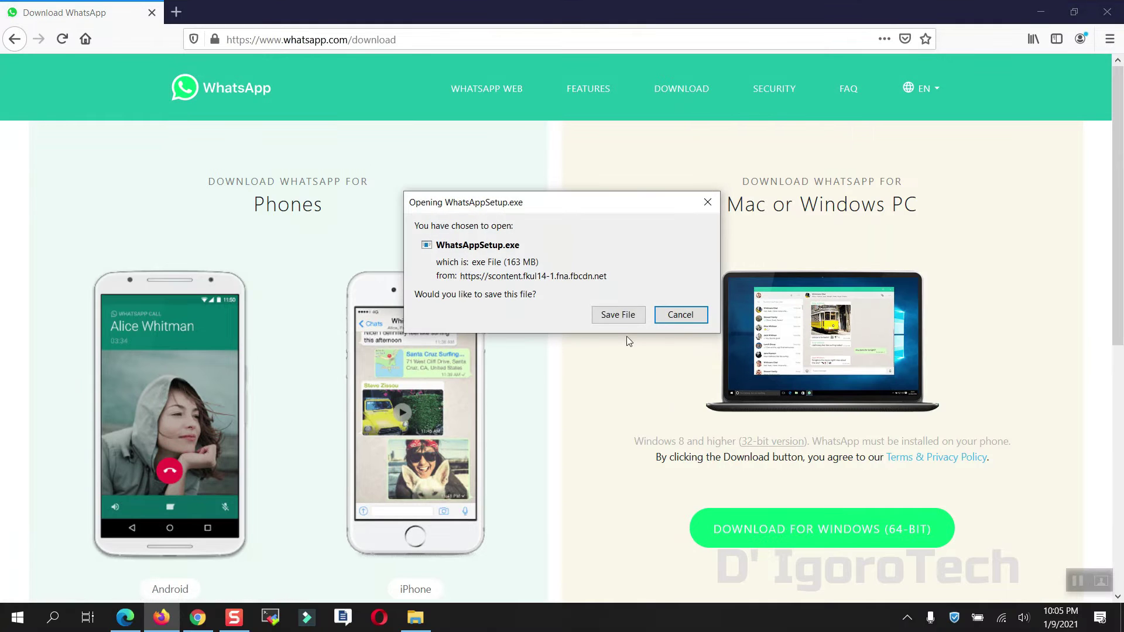
{"action": "left_click", "coordinate": [619, 317]}
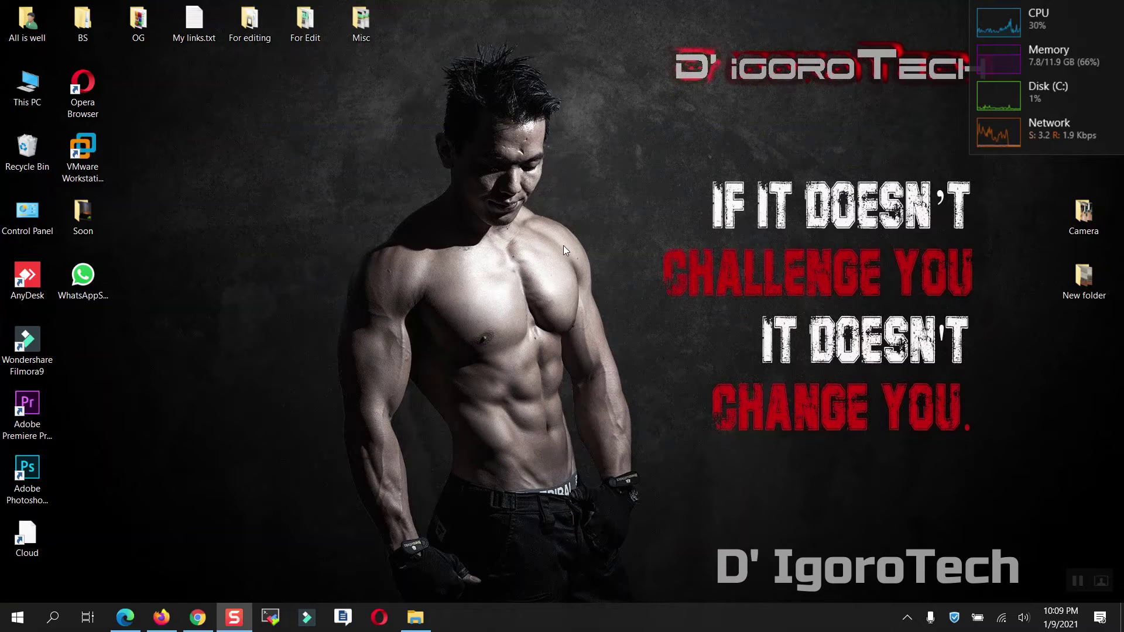
Run the downloaded WhatsApp installer from the desktop and launch the installed WhatsApp application.
{"action": "left_click", "coordinate": [104, 285]}
{"action": "double_click", "coordinate": [104, 287]}
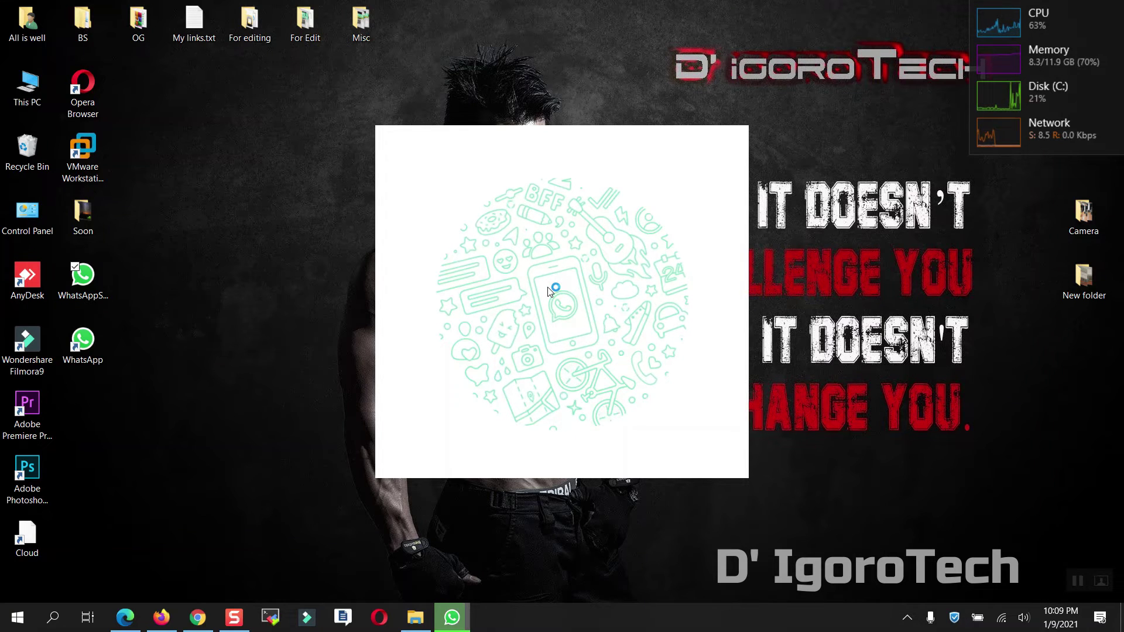
{"action": "double_click", "coordinate": [98, 360]}
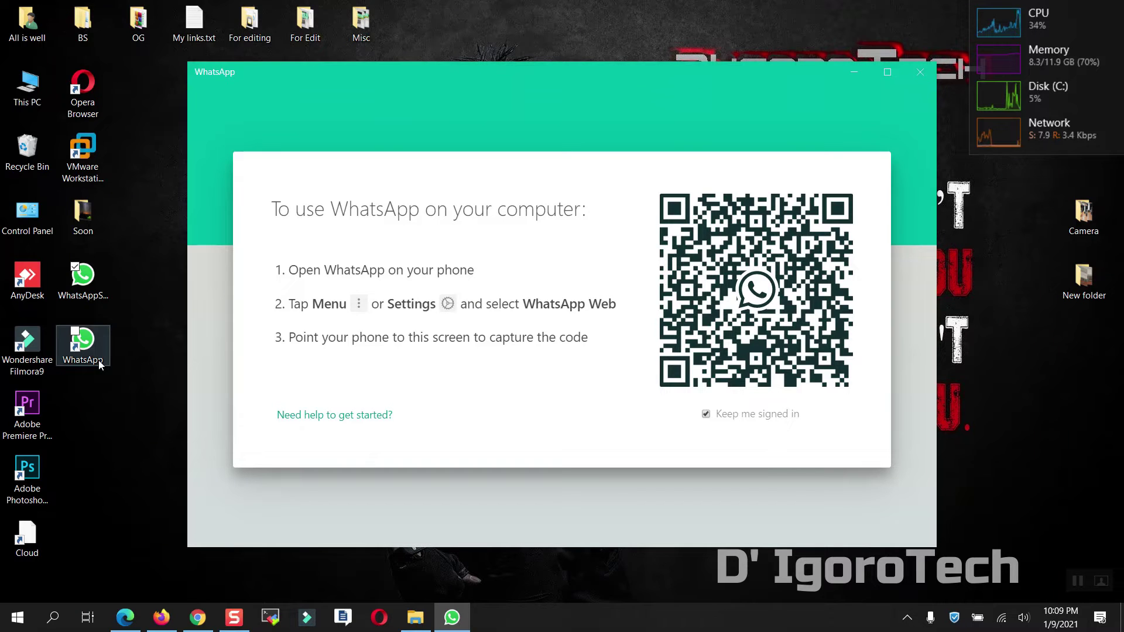
{"action": "left_click", "coordinate": [98, 360]}
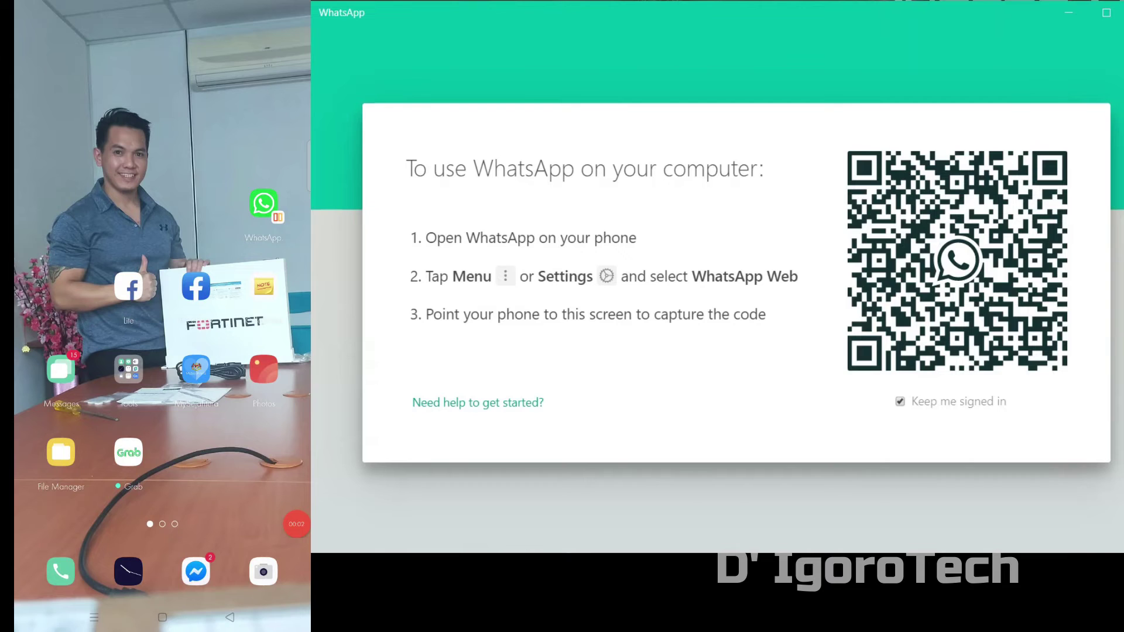
Open WhatsApp on the phone and link the computer through WhatsApp Web by scanning the displayed QR code.
{"action": "left_click", "coordinate": [263, 203]}
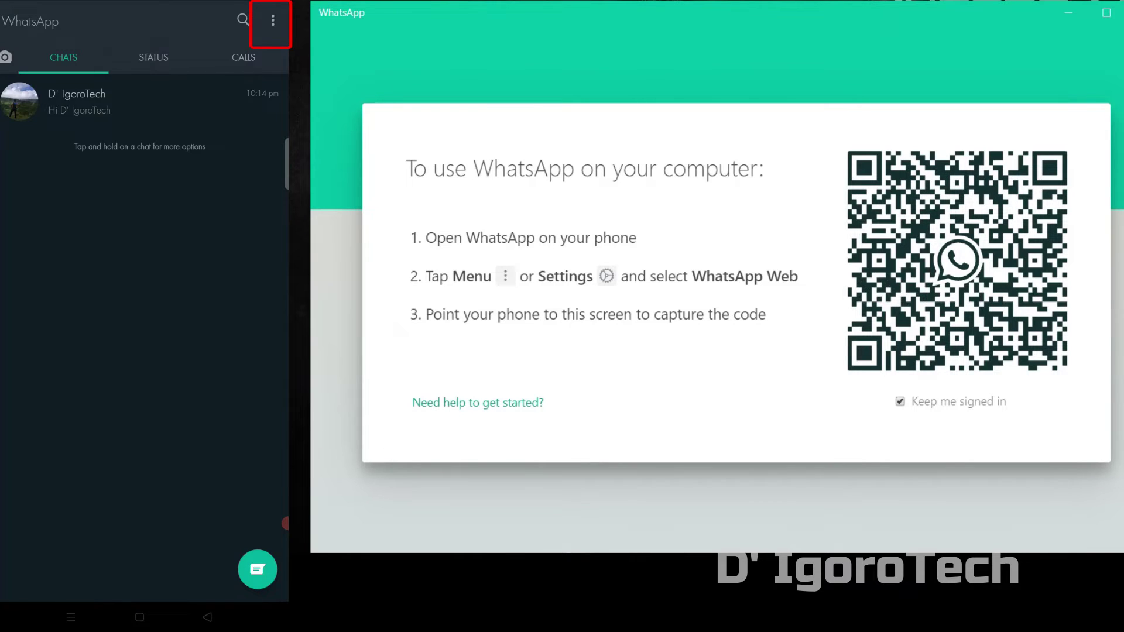
{"action": "left_click", "coordinate": [273, 20]}
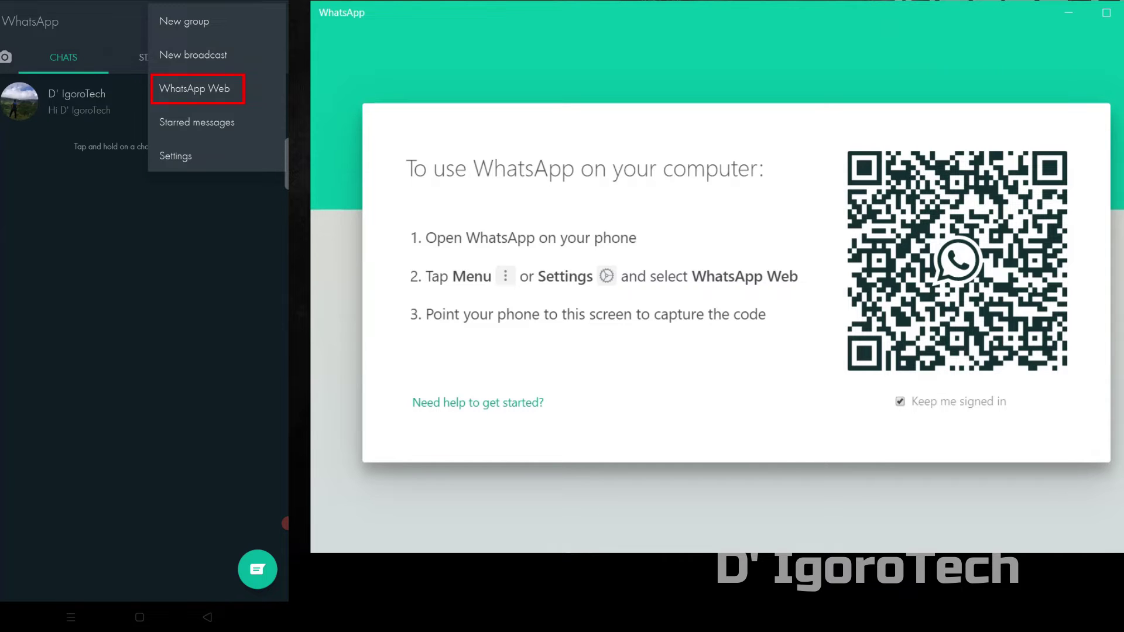
{"action": "left_click", "coordinate": [195, 89]}
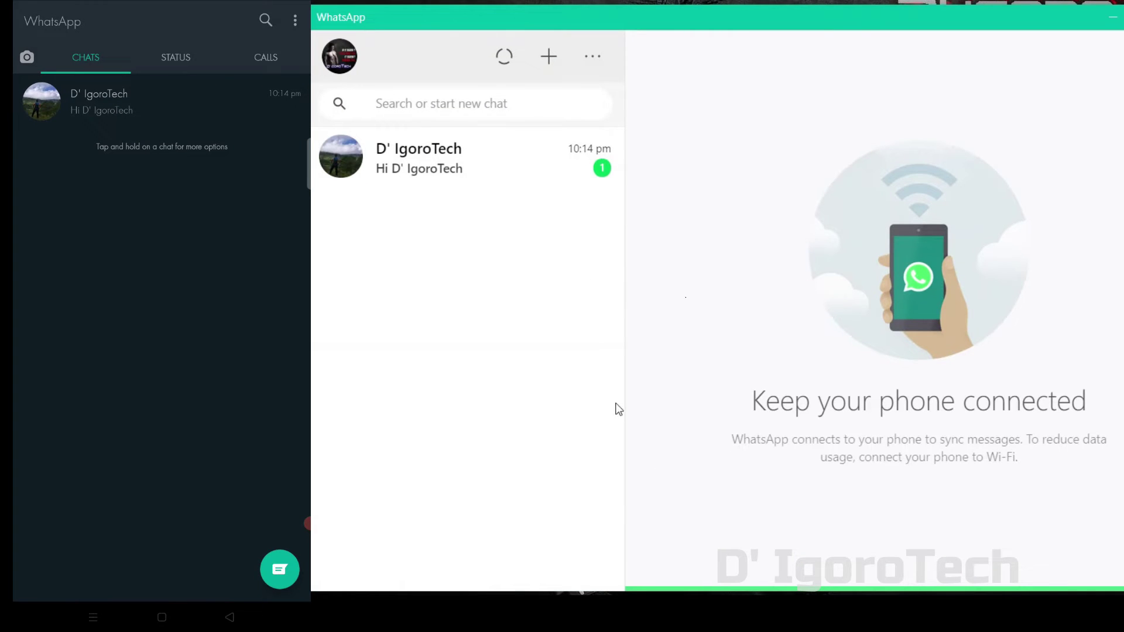
View the account profile and its profile photo options in desktop WhatsApp, then return to the chat list.
{"action": "left_click", "coordinate": [339, 56]}
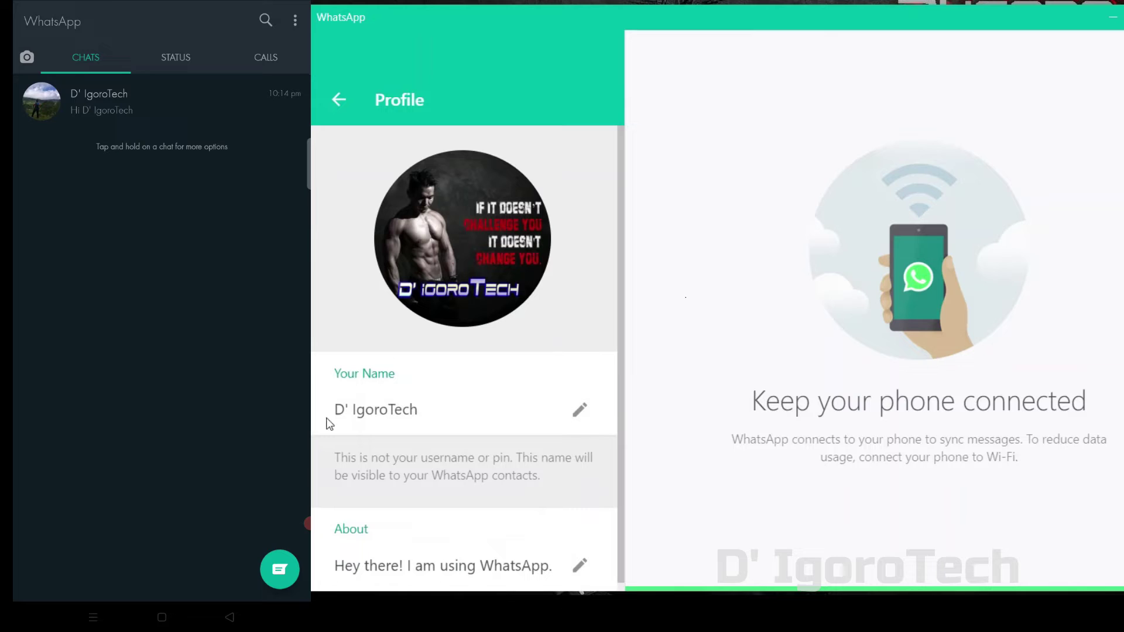
{"action": "mouse_move", "coordinate": [423, 288]}
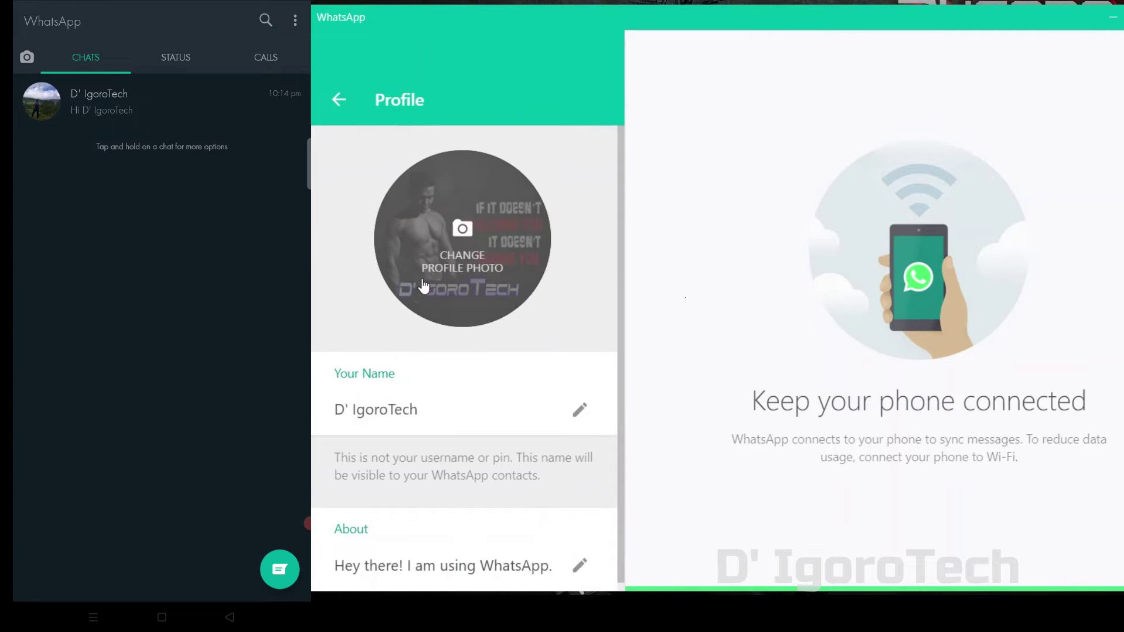
{"action": "left_click", "coordinate": [423, 285]}
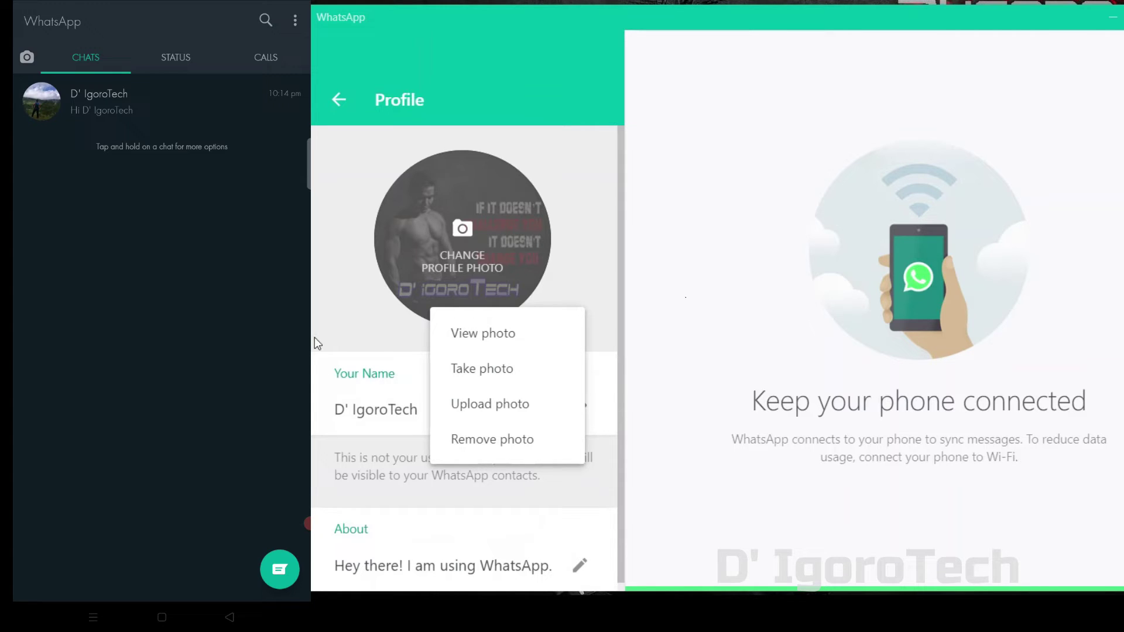
{"action": "left_click", "coordinate": [341, 100]}
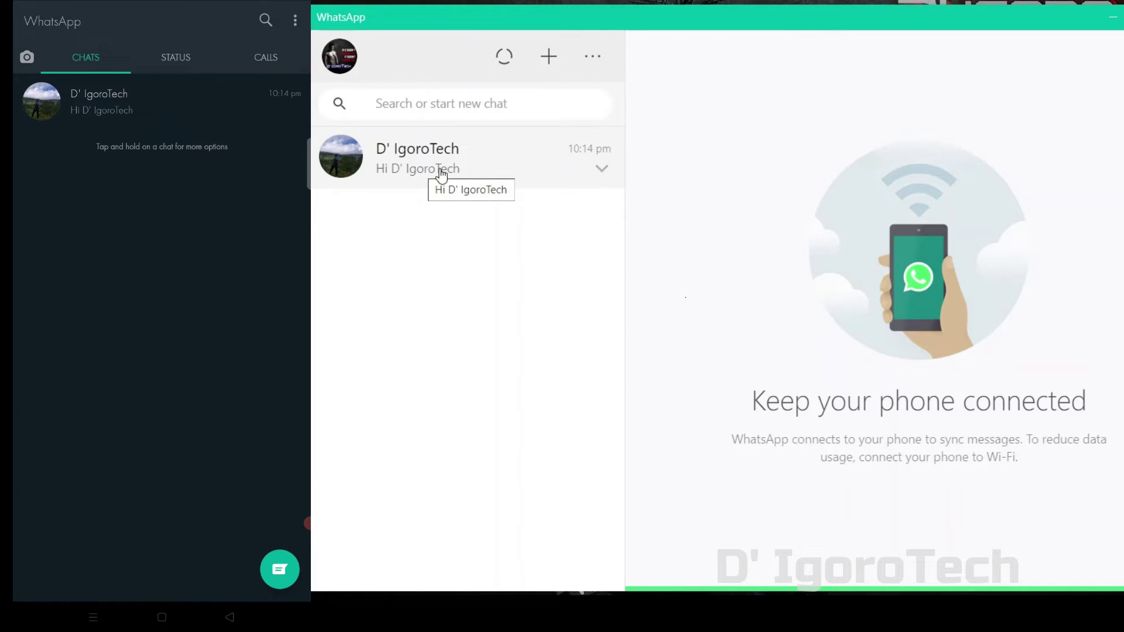
Open the D' IgoroTech chat and send a greeting by first name with "Can you please Subscribe to my channel D' IgoroTech".
{"action": "left_click", "coordinate": [459, 166]}
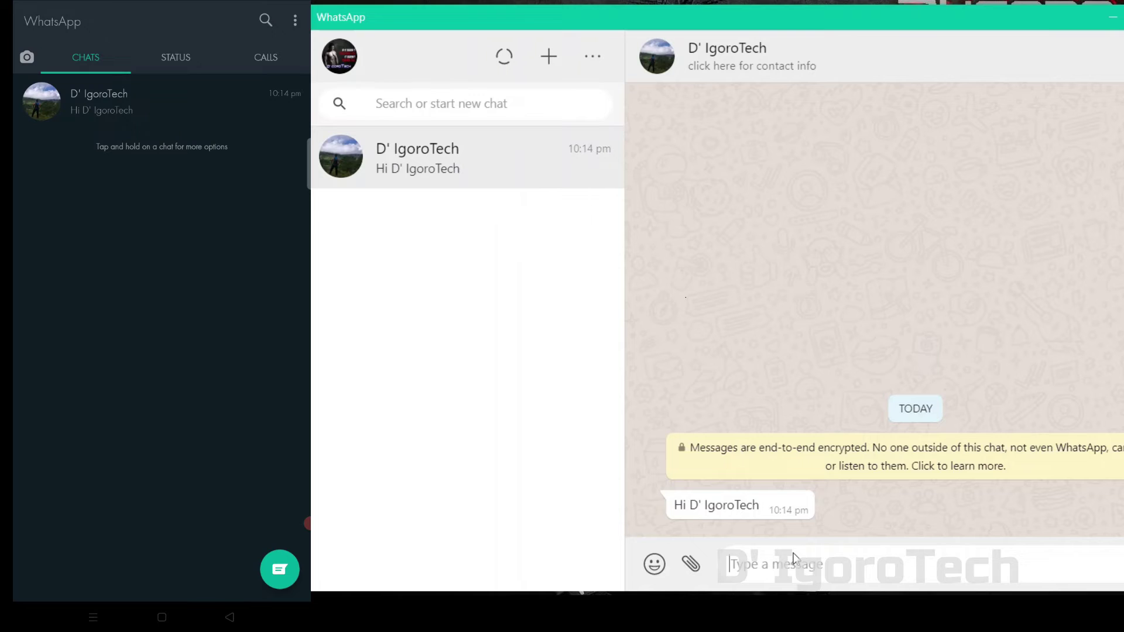
{"action": "type", "text": "hi Ja"}
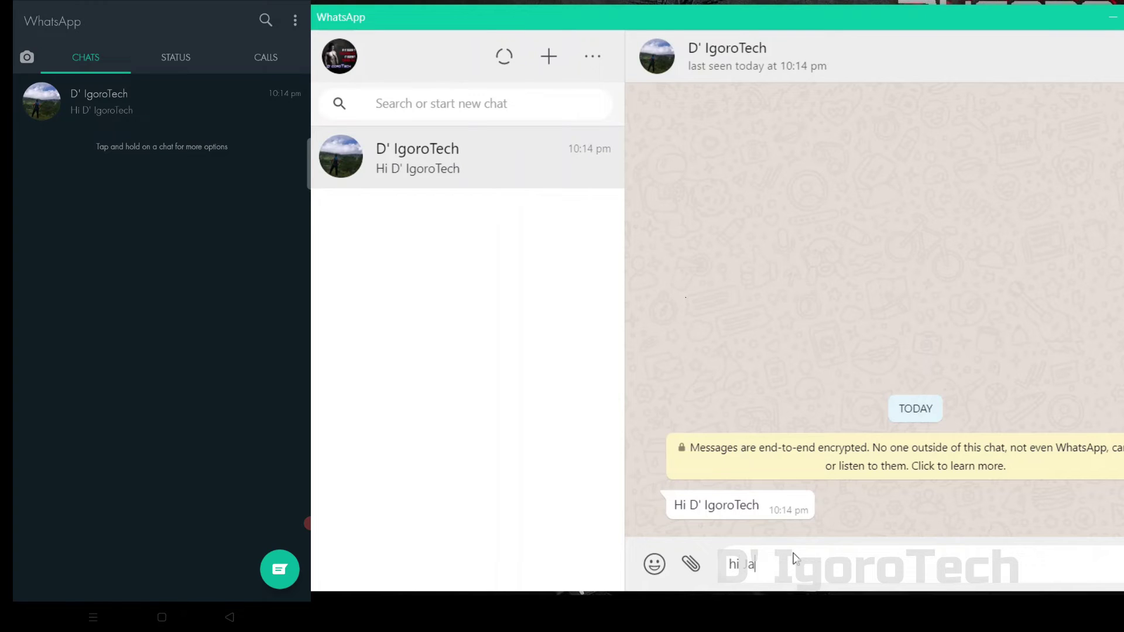
{"action": "type", "text": "ck, Can you pleasa"}
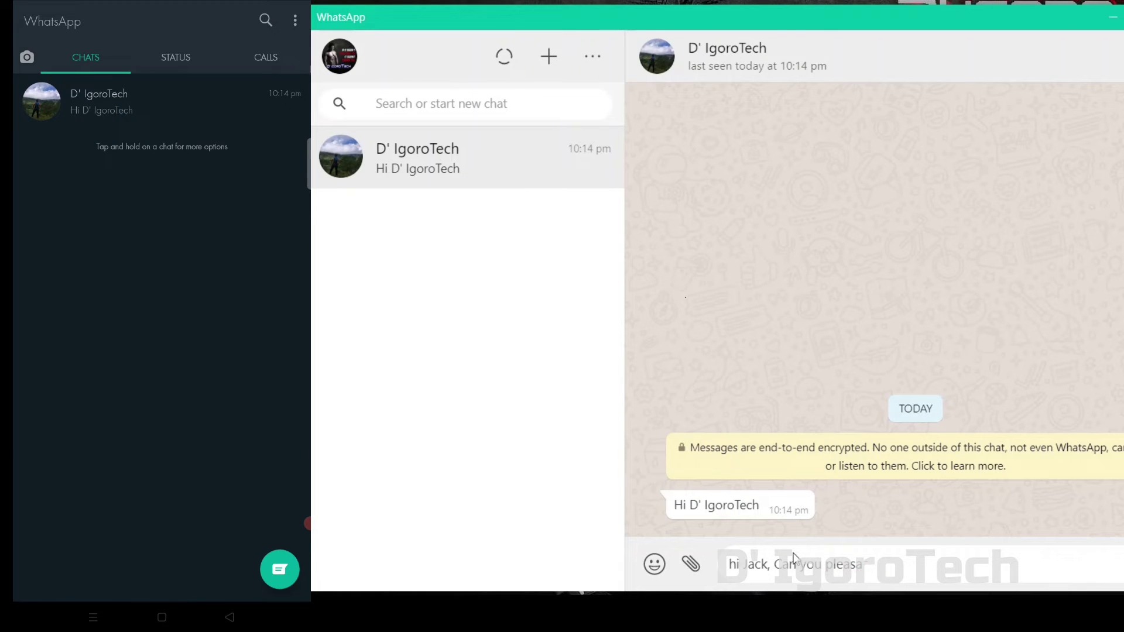
{"action": "key", "text": "BackSpace"}
{"action": "type", "text": "e Subscribe to my channel"}
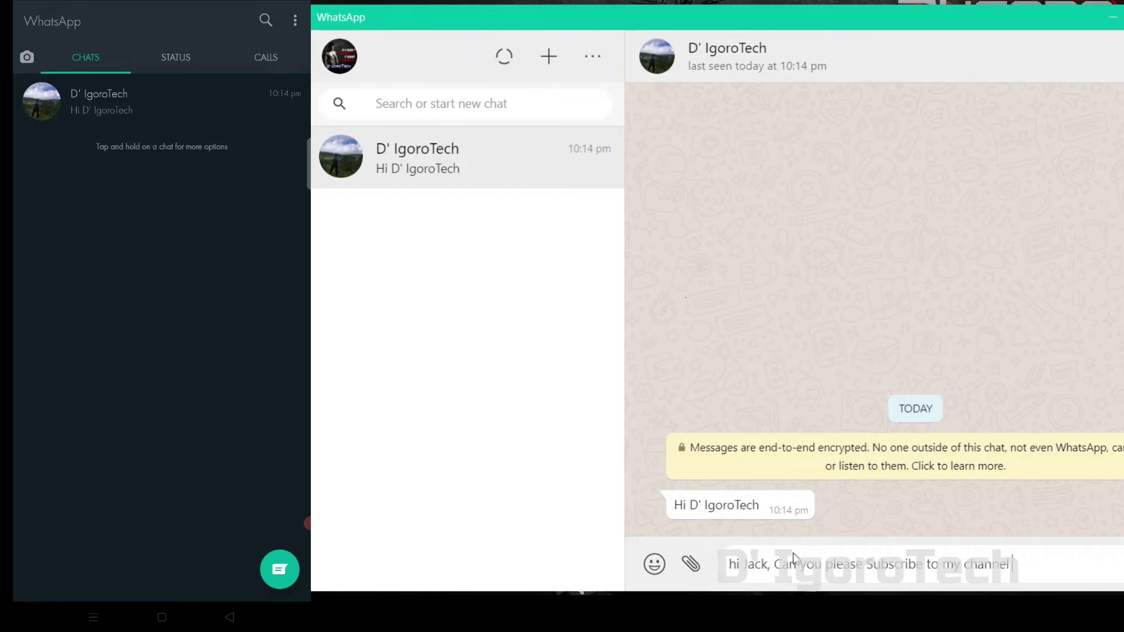
{"action": "type", "text": " D' IgoroTech"}
{"action": "key", "text": "Return"}
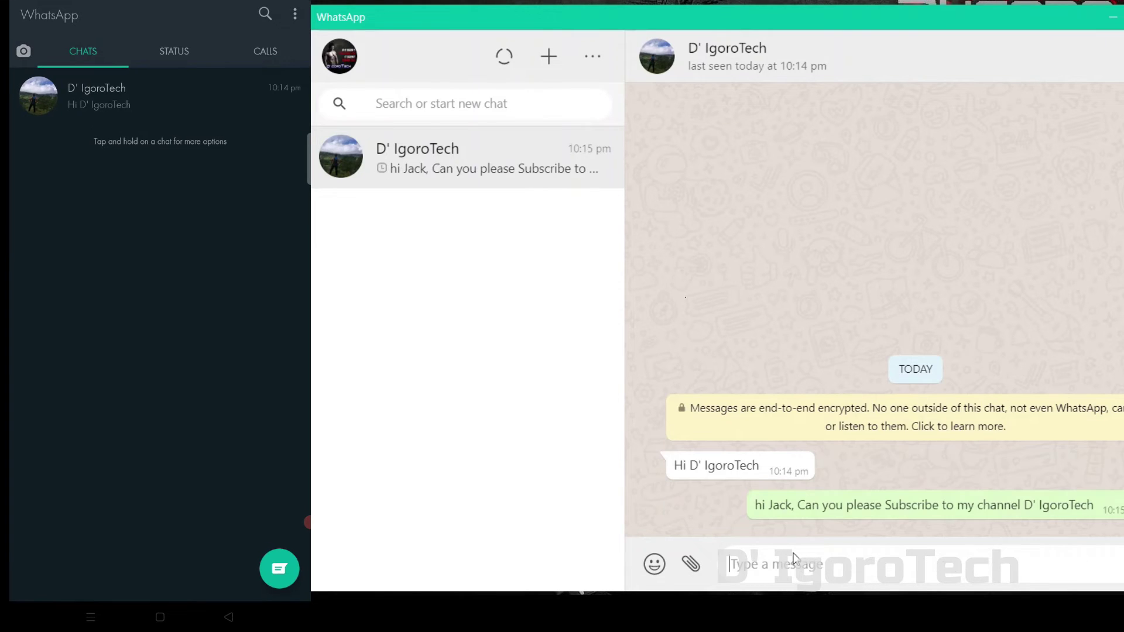
Send the follow-up message "Thank you" in the same chat.
{"action": "type", "text": "Thank"}
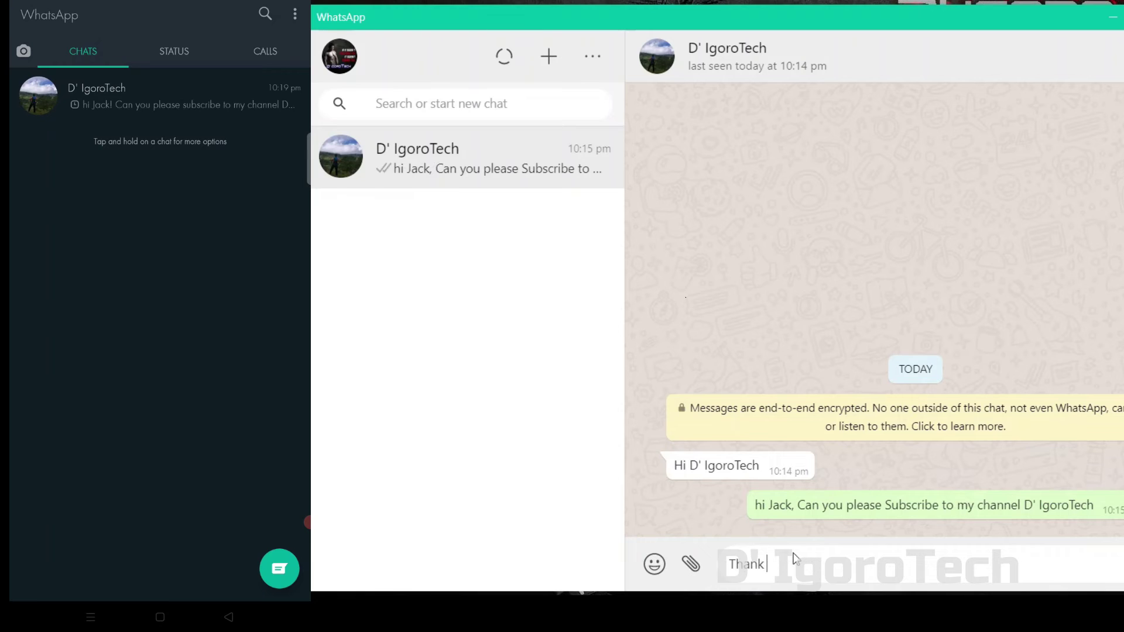
{"action": "type", "text": " you"}
{"action": "key", "text": "Return"}
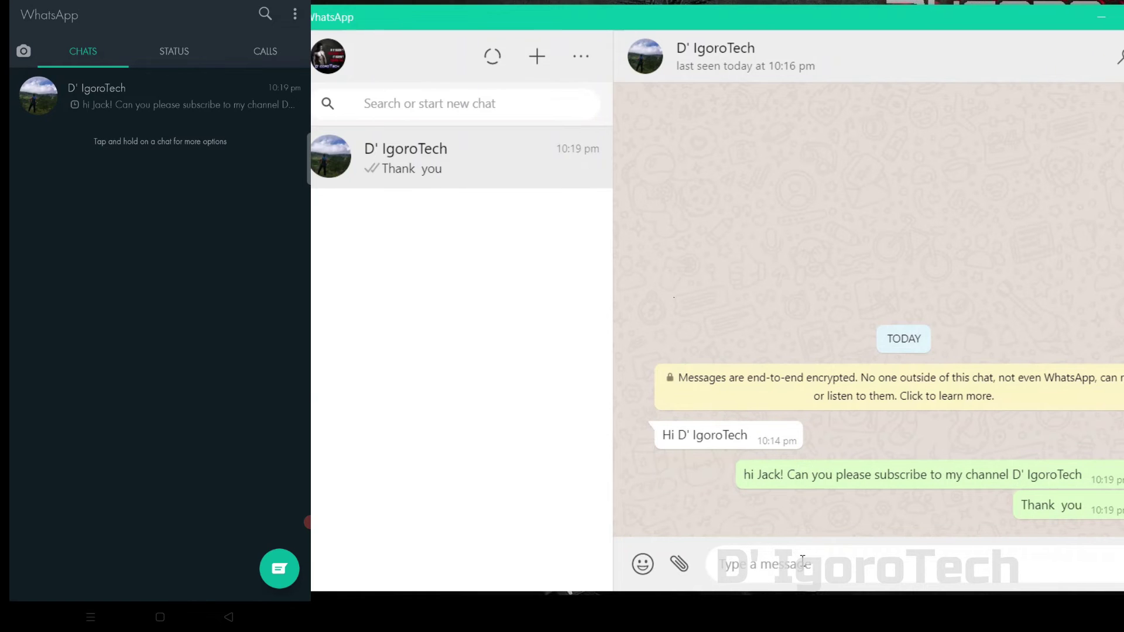
Reply from the phone with "sure! i would love that!" plus a grinning face with sweat emoji, and leave the chat.
{"action": "type", "text": "sure! i would l"}
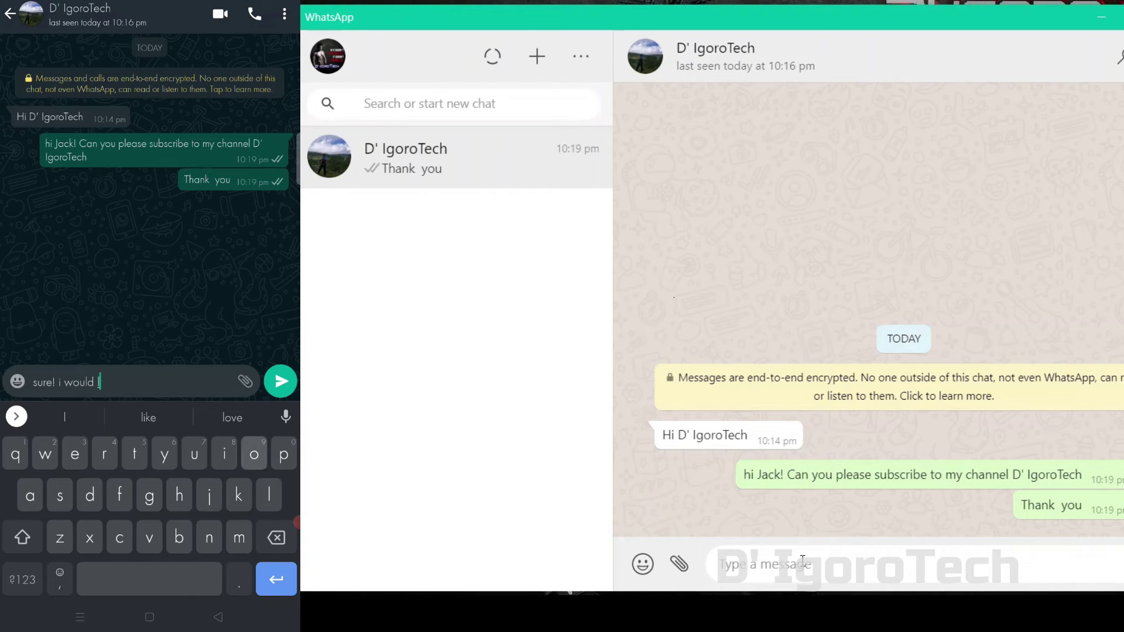
{"action": "type", "text": "ovr"}
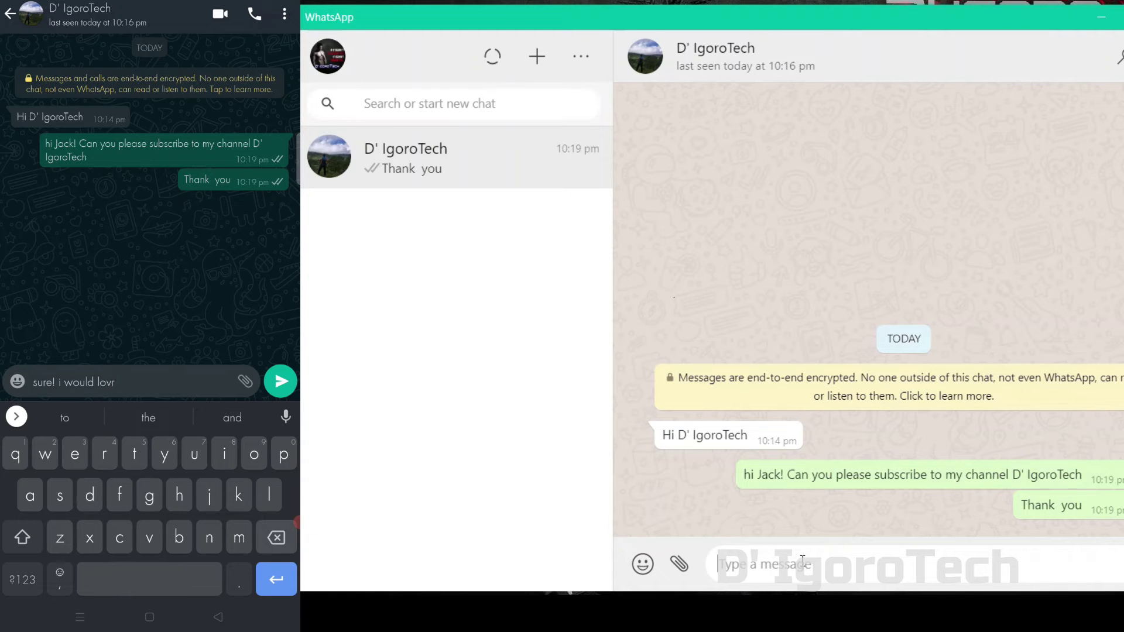
{"action": "key", "text": "BackSpace"}
{"action": "key", "text": "BackSpace"}
{"action": "type", "text": "e t"}
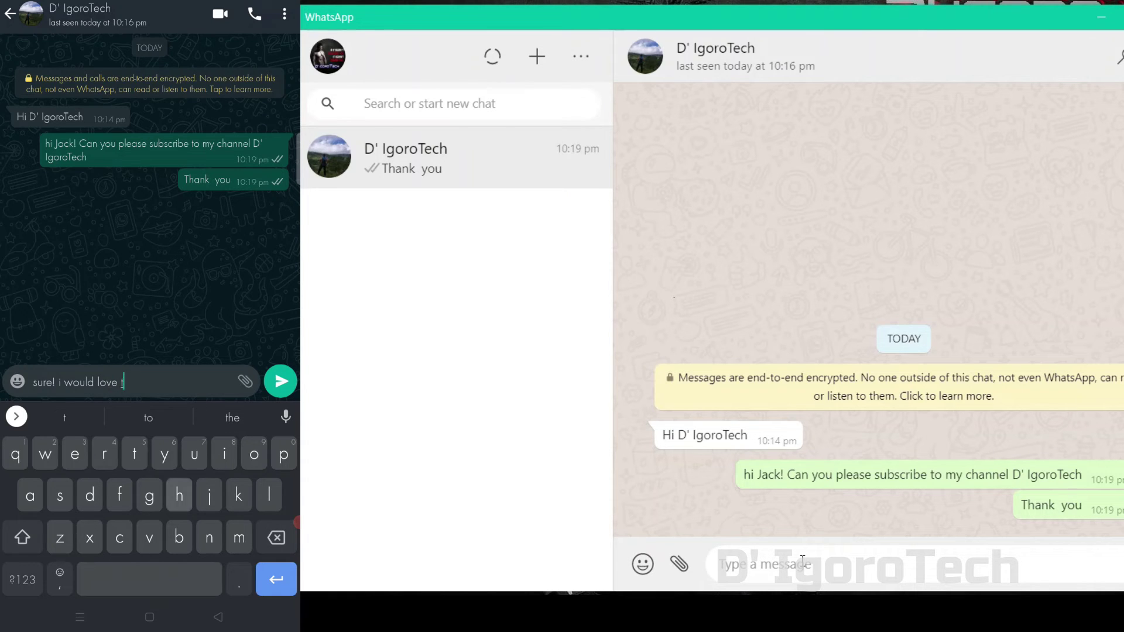
{"action": "type", "text": "hat"}
{"action": "type", "text": "!"}
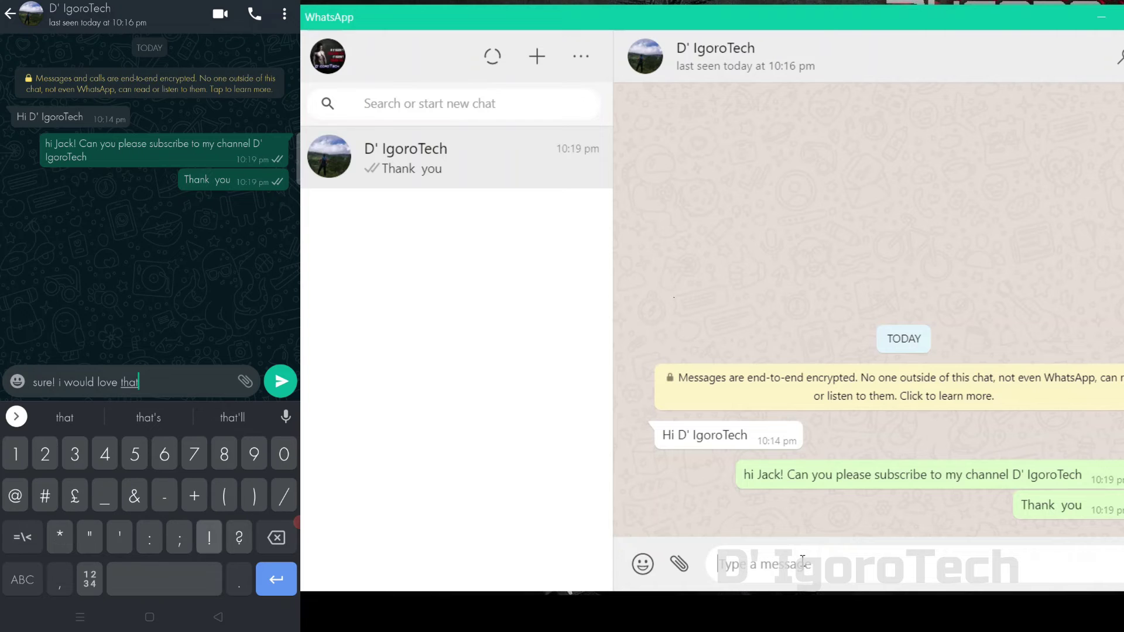
{"action": "left_click", "coordinate": [18, 382]}
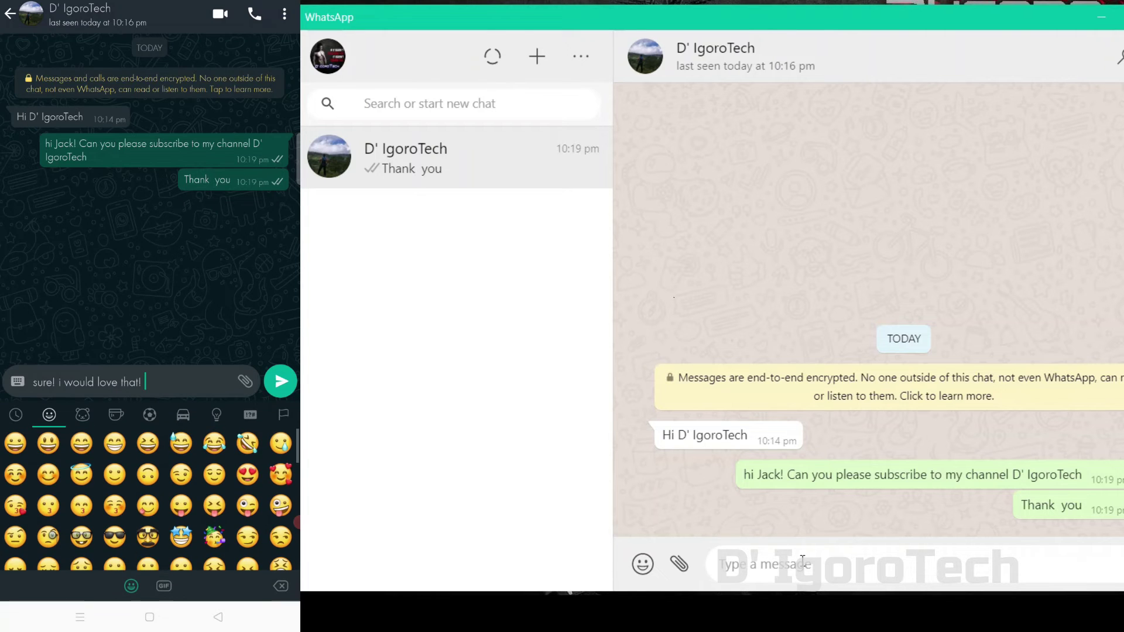
{"action": "left_click", "coordinate": [181, 443]}
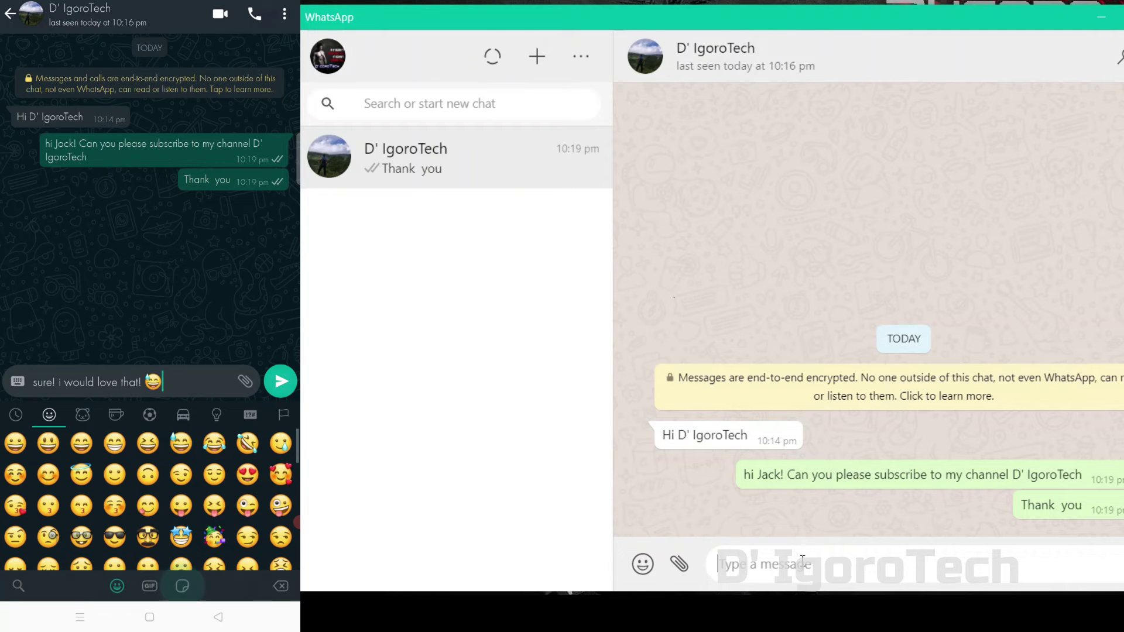
{"action": "left_click", "coordinate": [281, 382]}
{"action": "left_click", "coordinate": [218, 617]}
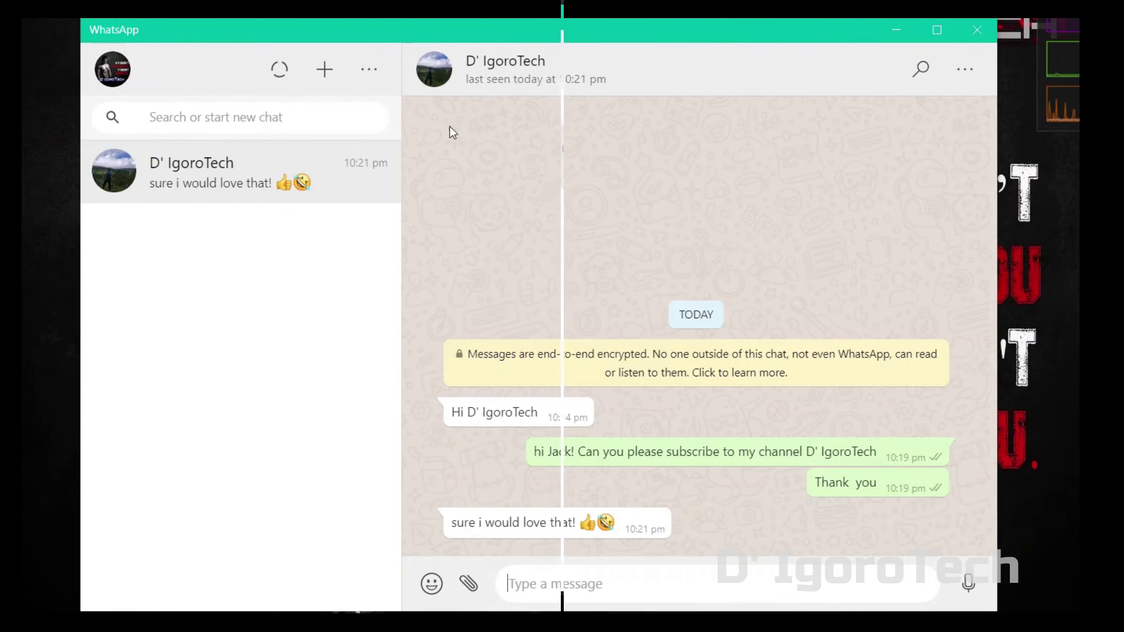
Log out of the WhatsApp desktop application.
{"action": "left_click", "coordinate": [370, 73]}
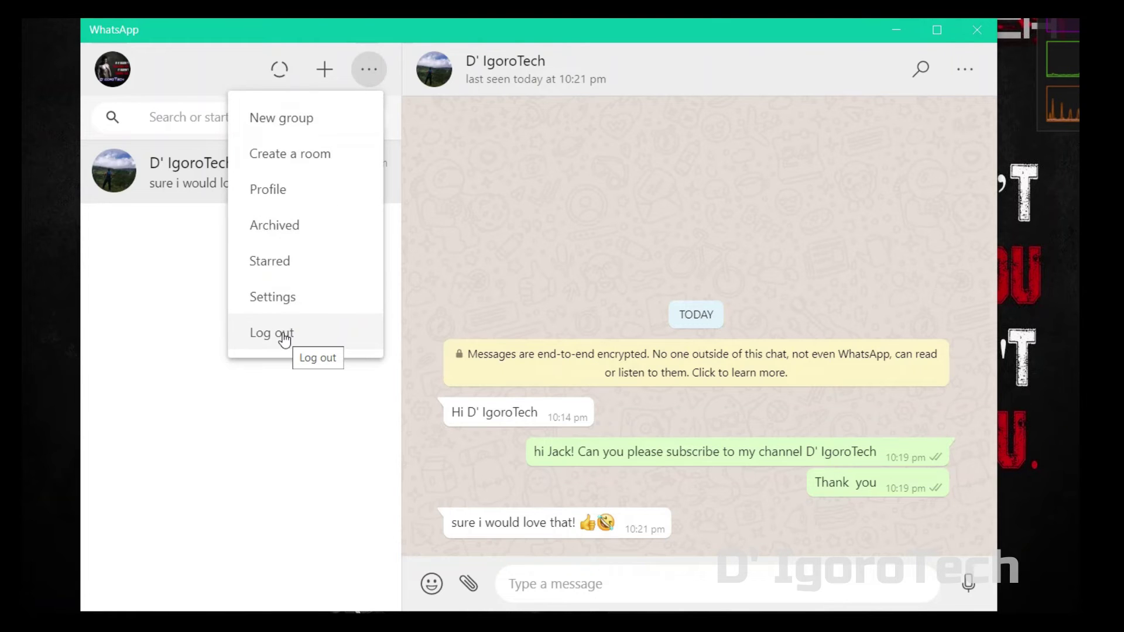
{"action": "left_click", "coordinate": [283, 336]}
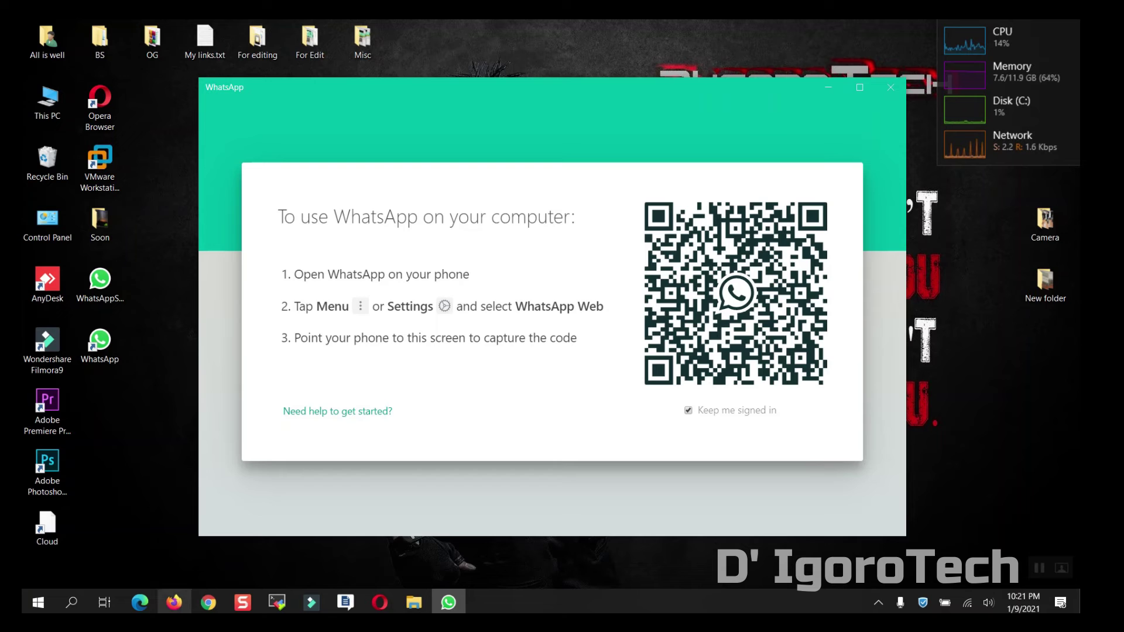
Switch to Firefox and open web.whatsapp.com in a new tab.
{"action": "left_click", "coordinate": [173, 603]}
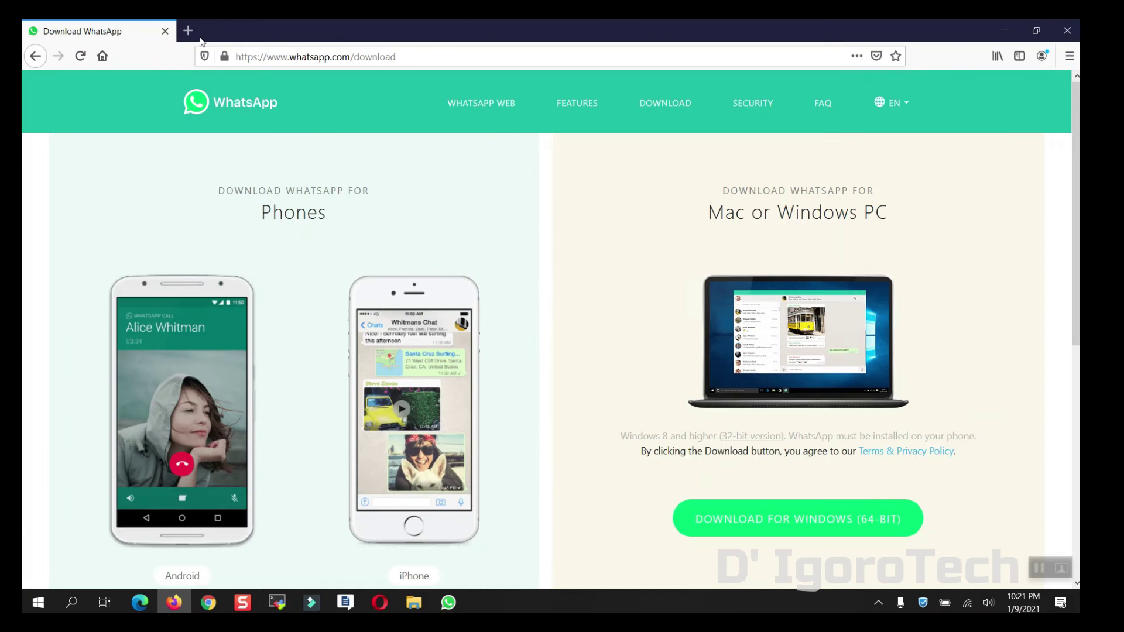
{"action": "left_click", "coordinate": [195, 31]}
{"action": "type", "text": "w"}
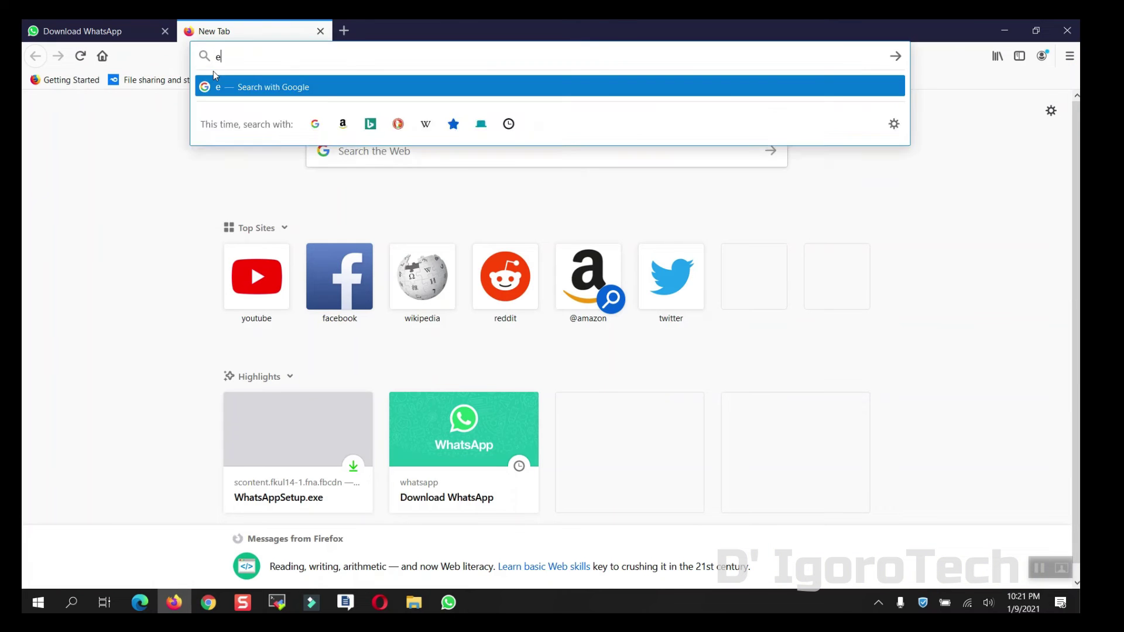
{"action": "key", "text": "BackSpace"}
{"action": "type", "text": "web.whats"}
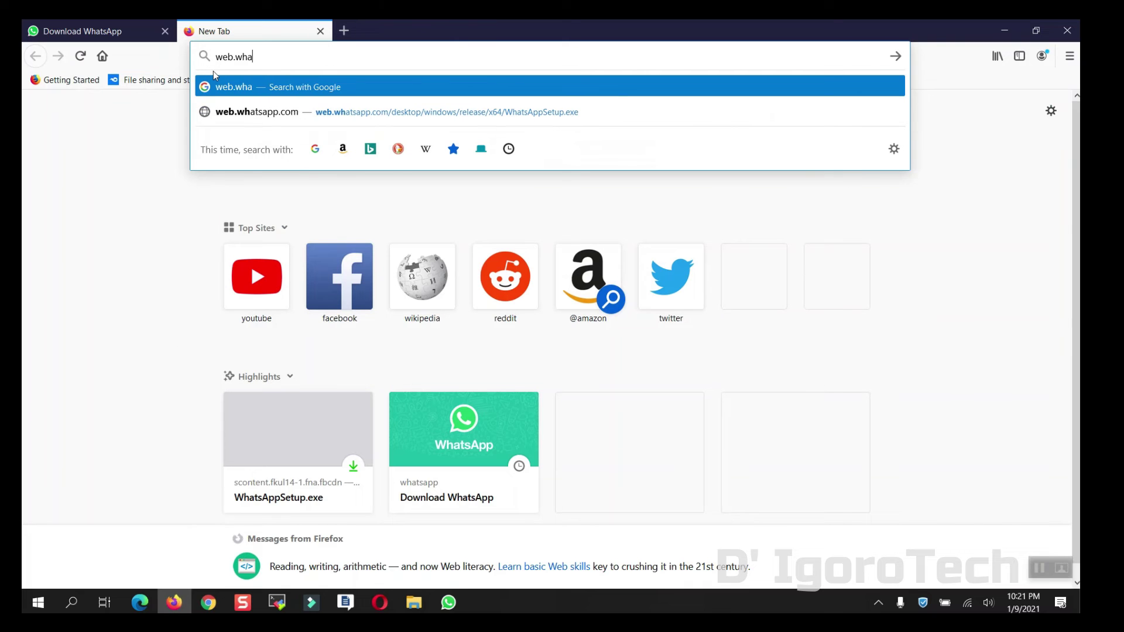
{"action": "type", "text": "app.com"}
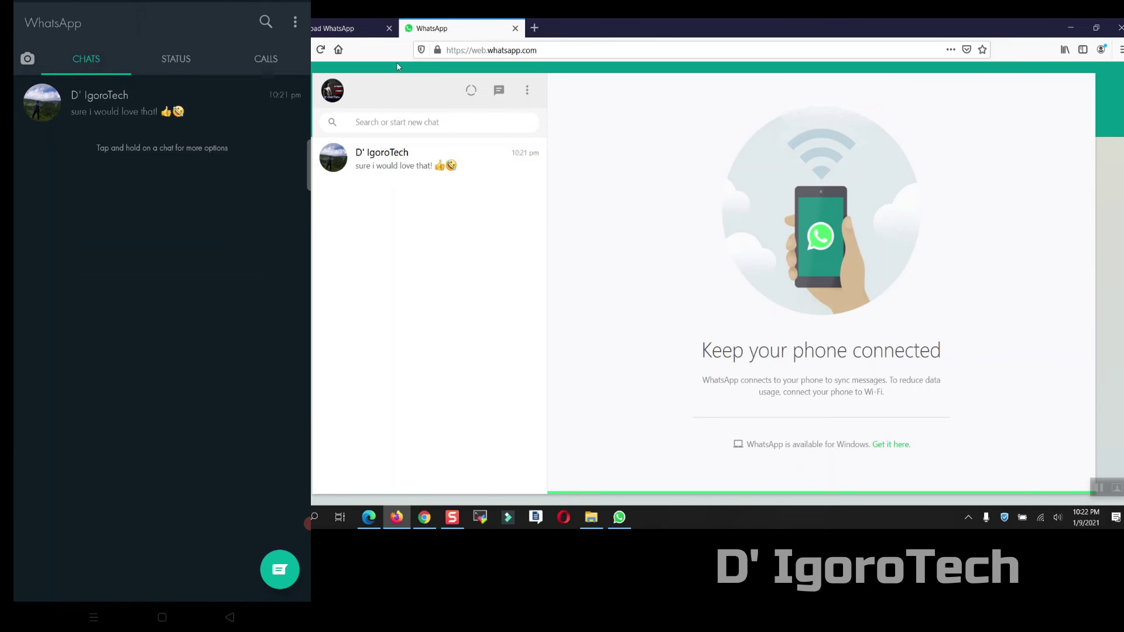
Open the D' IgoroTech chat in WhatsApp Web and send the message "Thank you".
{"action": "left_click", "coordinate": [412, 167]}
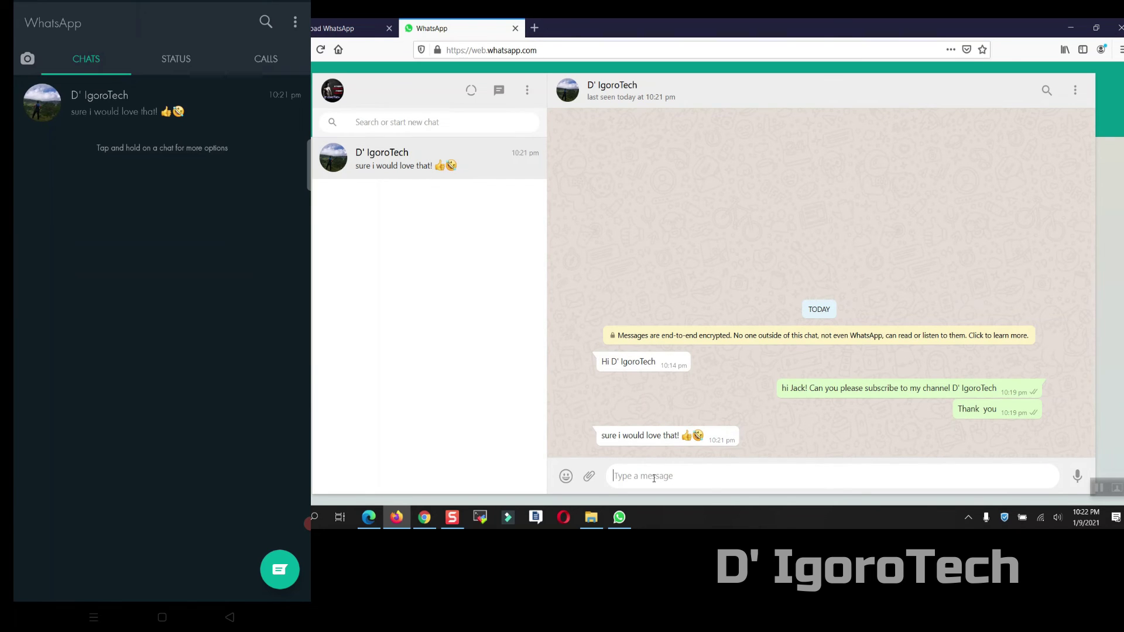
{"action": "type", "text": "Tha"}
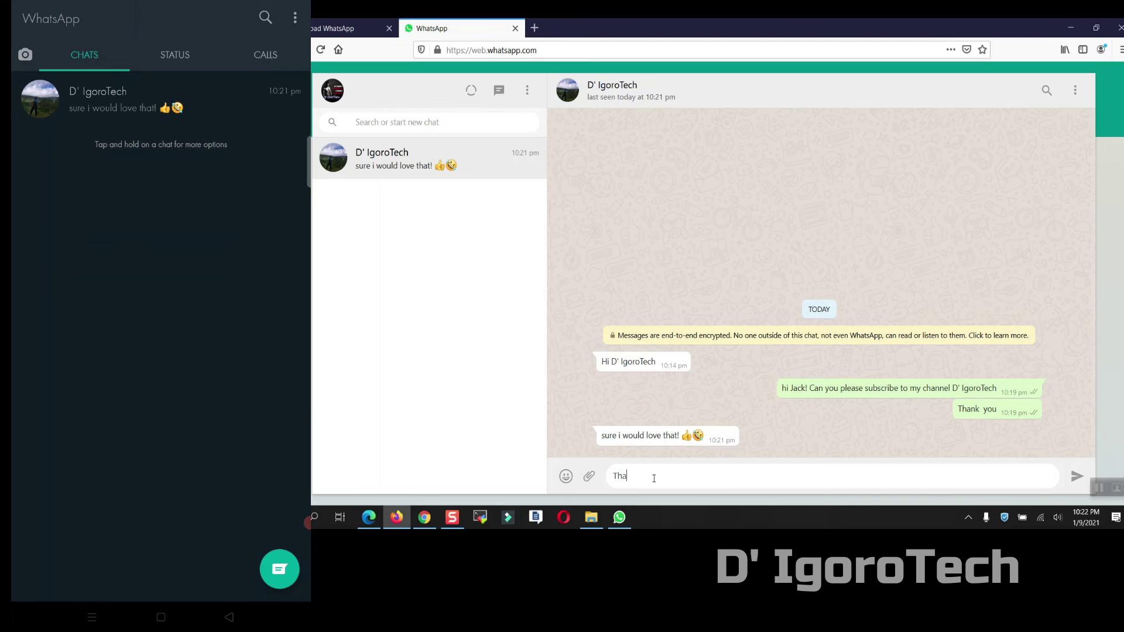
{"action": "type", "text": "nk you"}
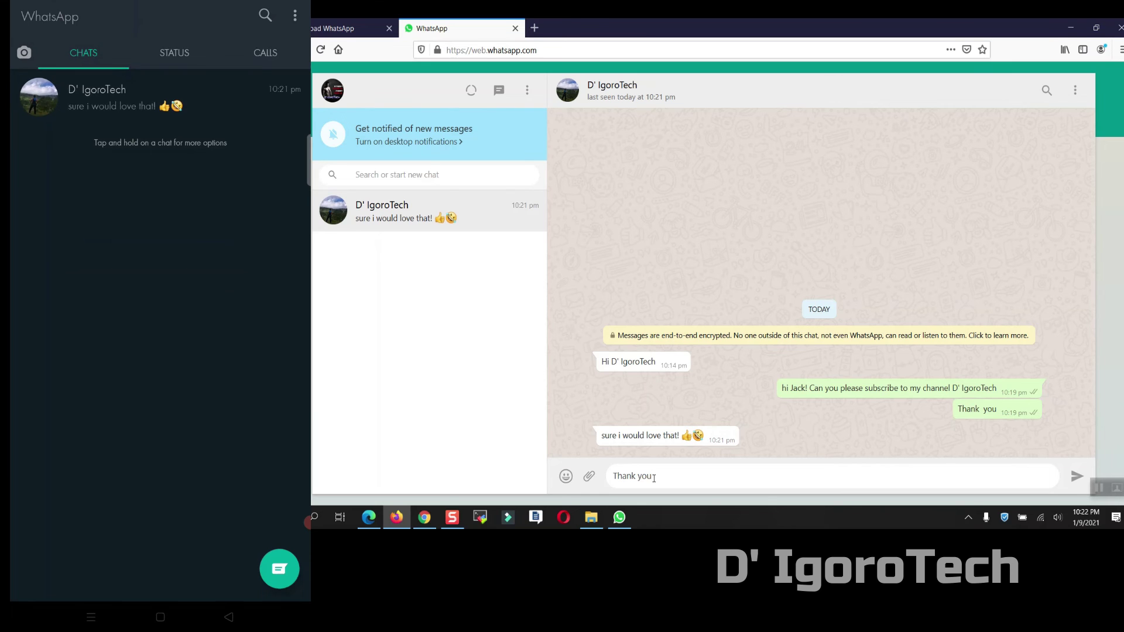
{"action": "key", "text": "Return"}
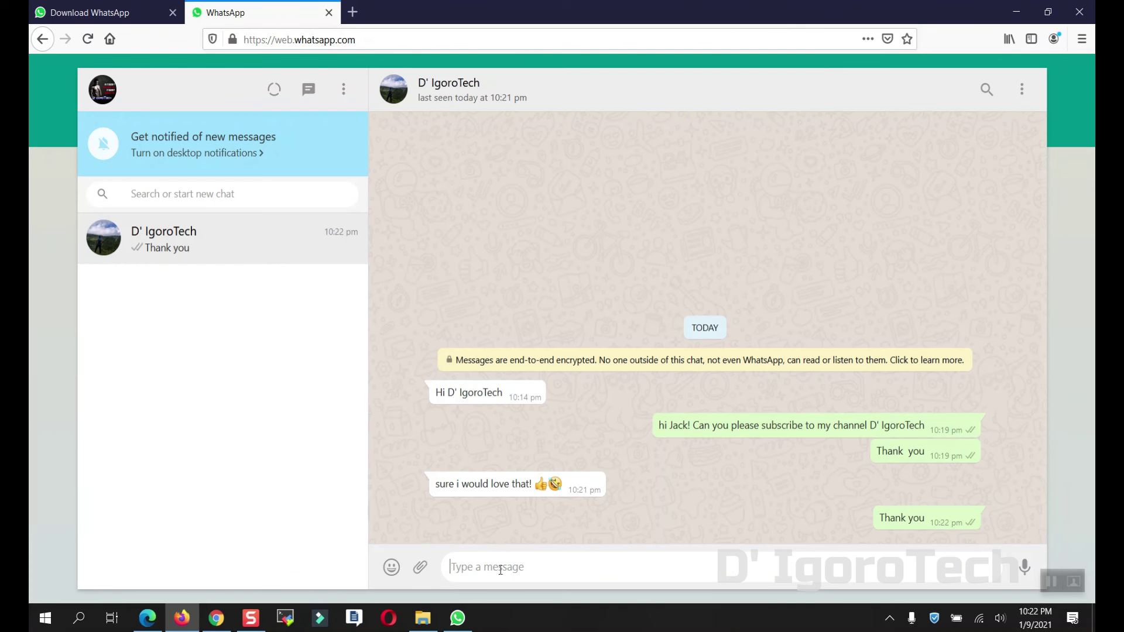
Log out of the WhatsApp Web session.
{"action": "left_click", "coordinate": [344, 91]}
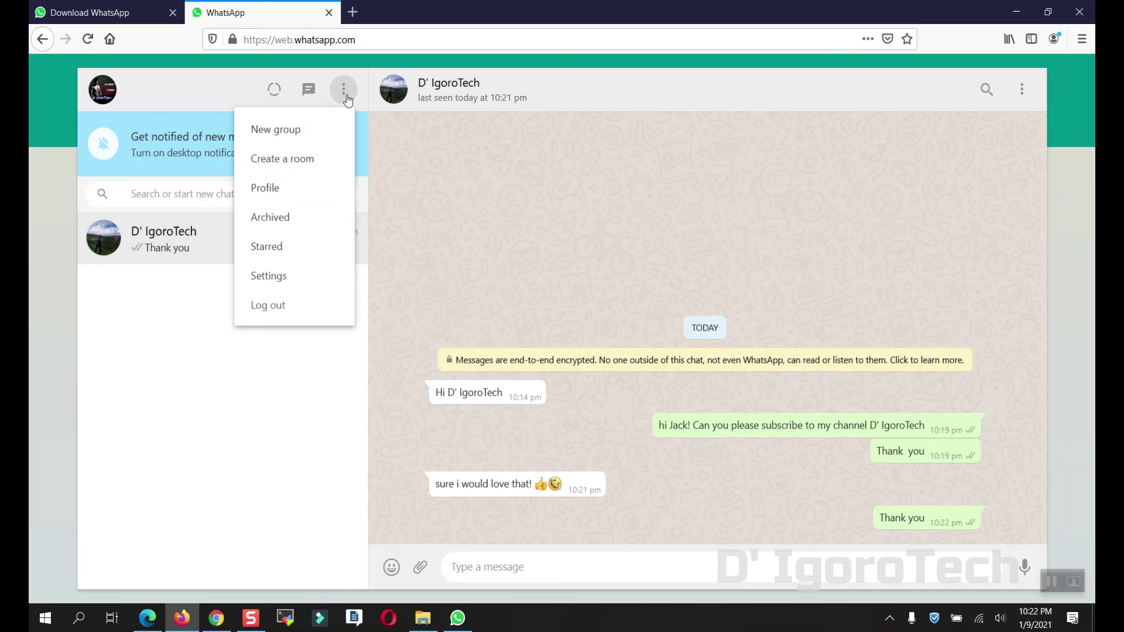
{"action": "left_click", "coordinate": [275, 306]}
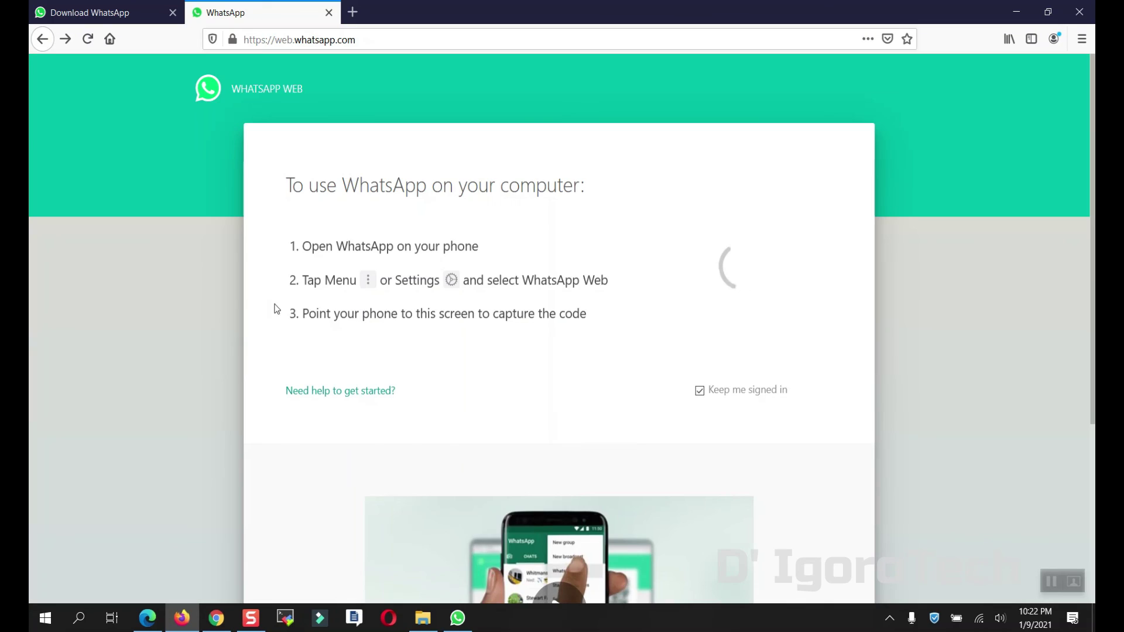